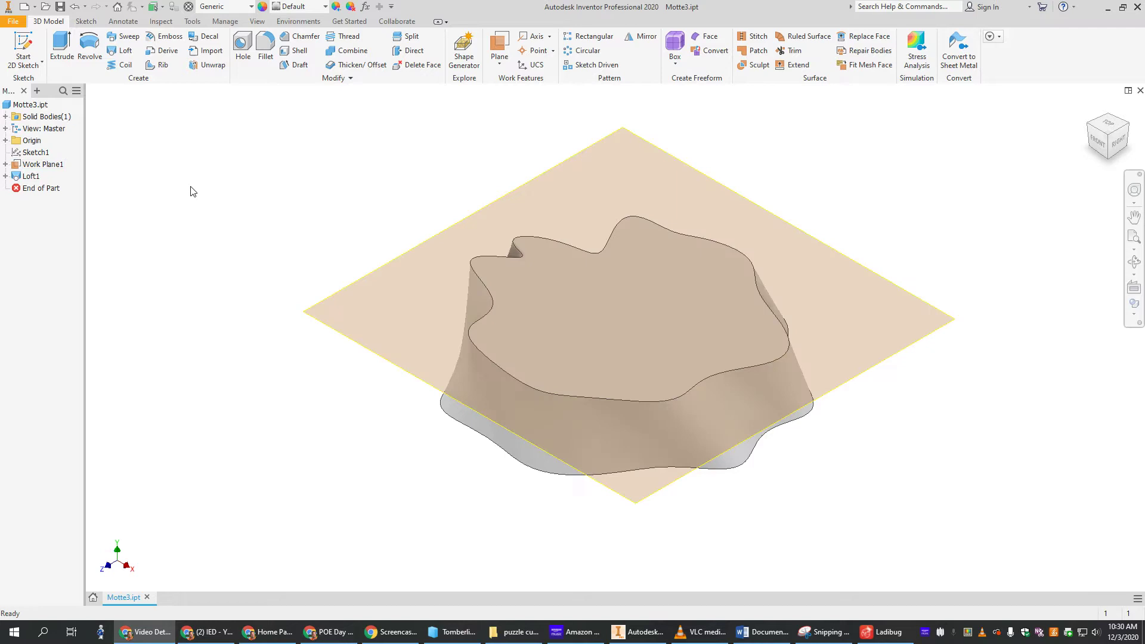
Step: Hide the work plane and start a new sketch on the top face of the lofted body
right_click(52, 167)
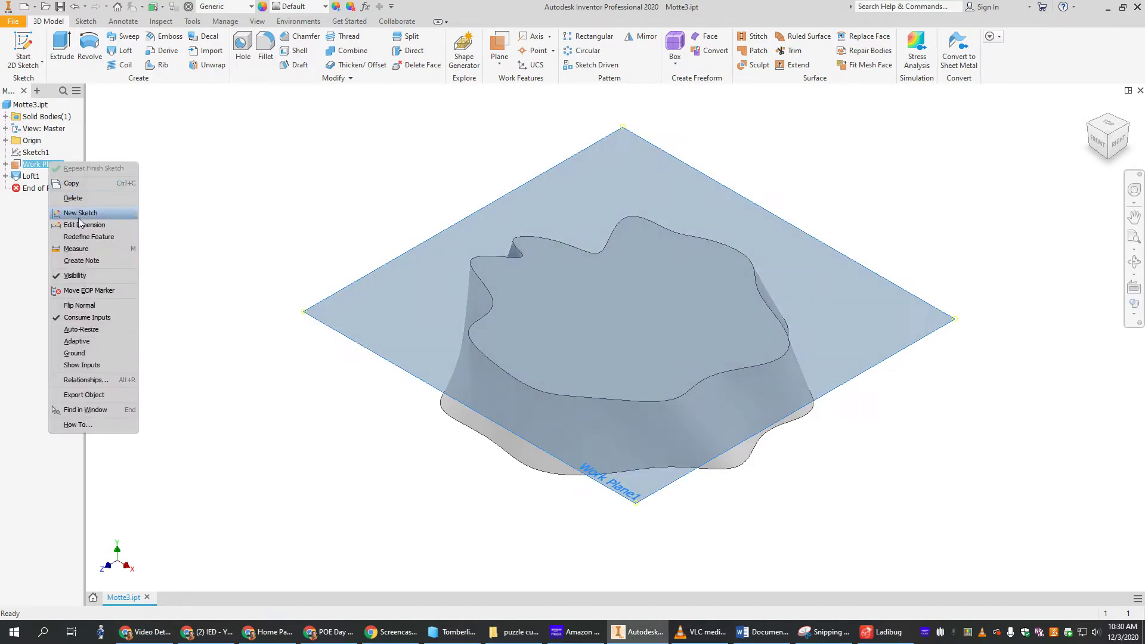
click(75, 275)
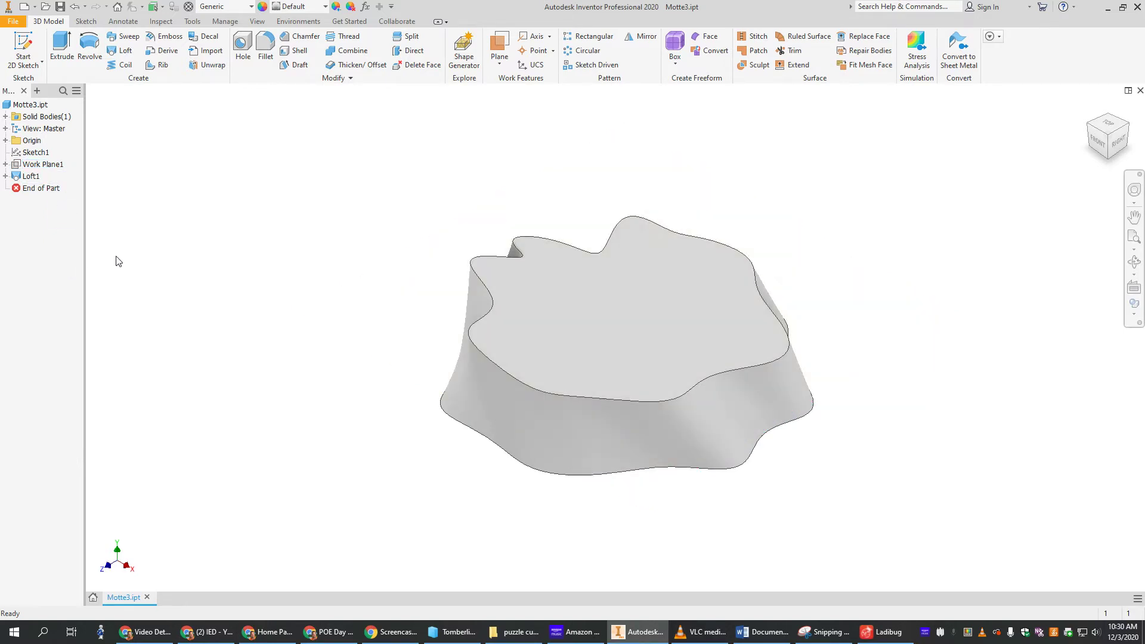
right_click(617, 321)
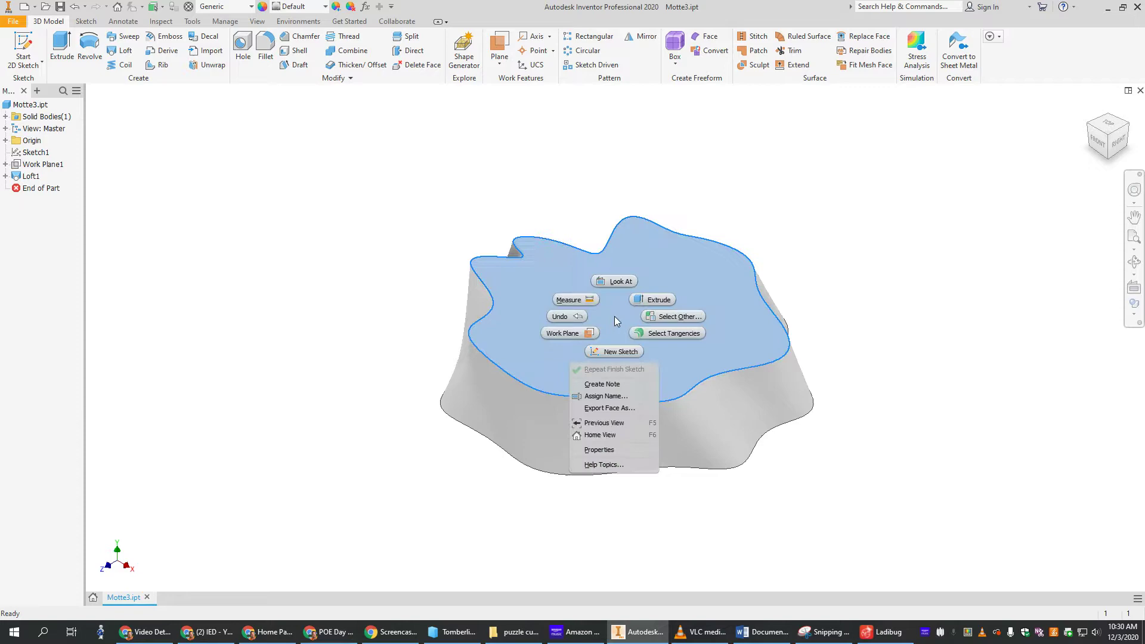
click(619, 349)
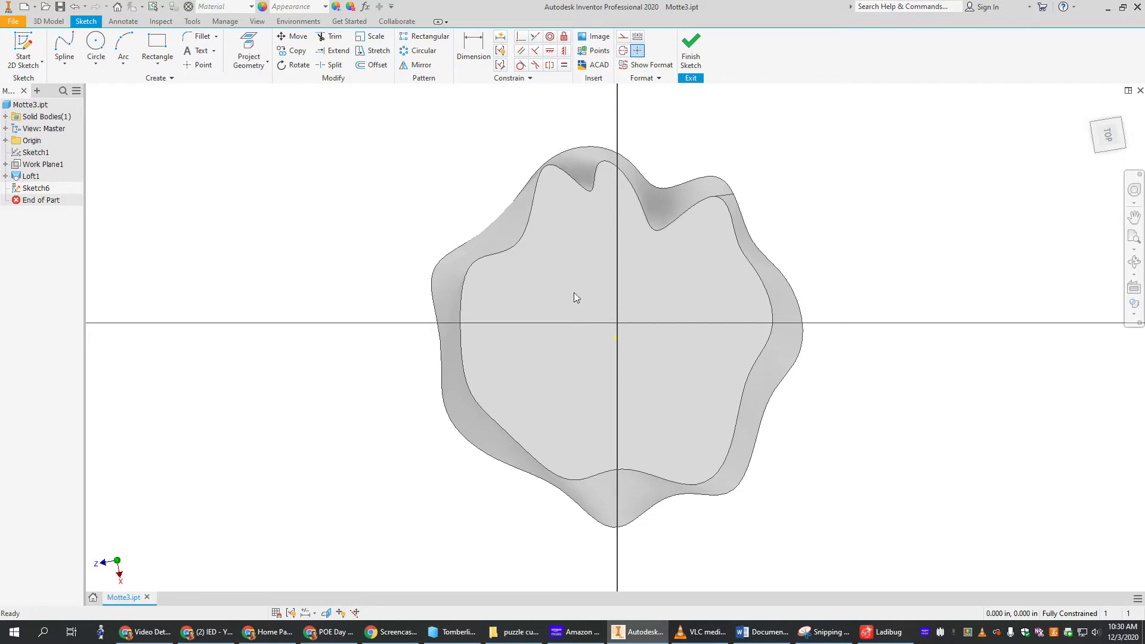
Step: Draw a closed, irregular twelve-point spline on the top face, staying inside the face's wavy outline
click(64, 45)
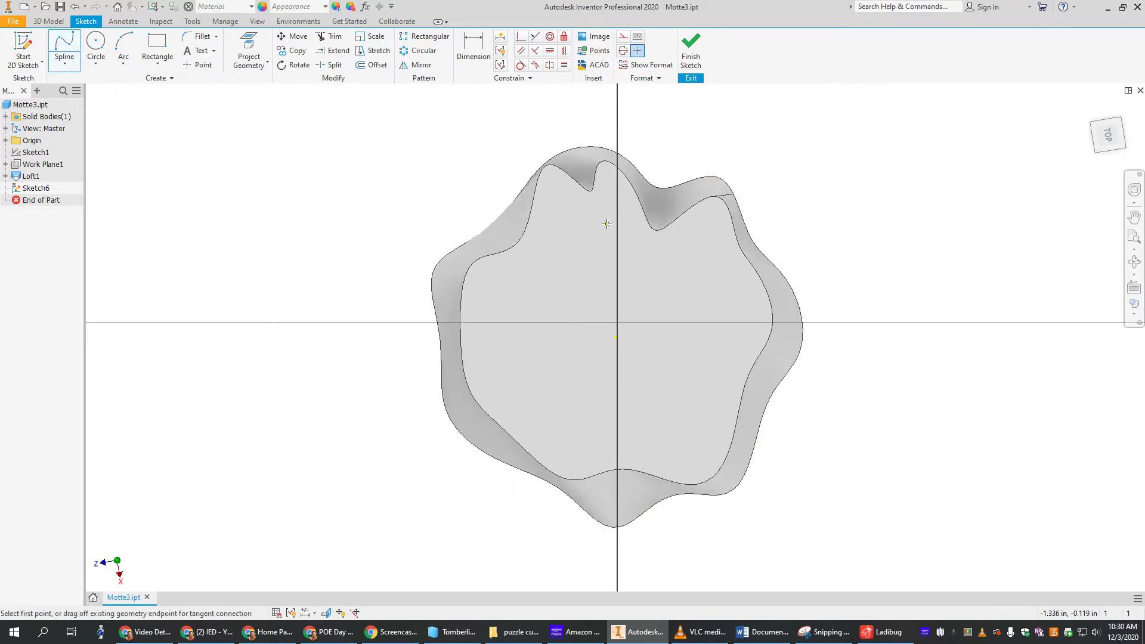
click(592, 212)
click(555, 215)
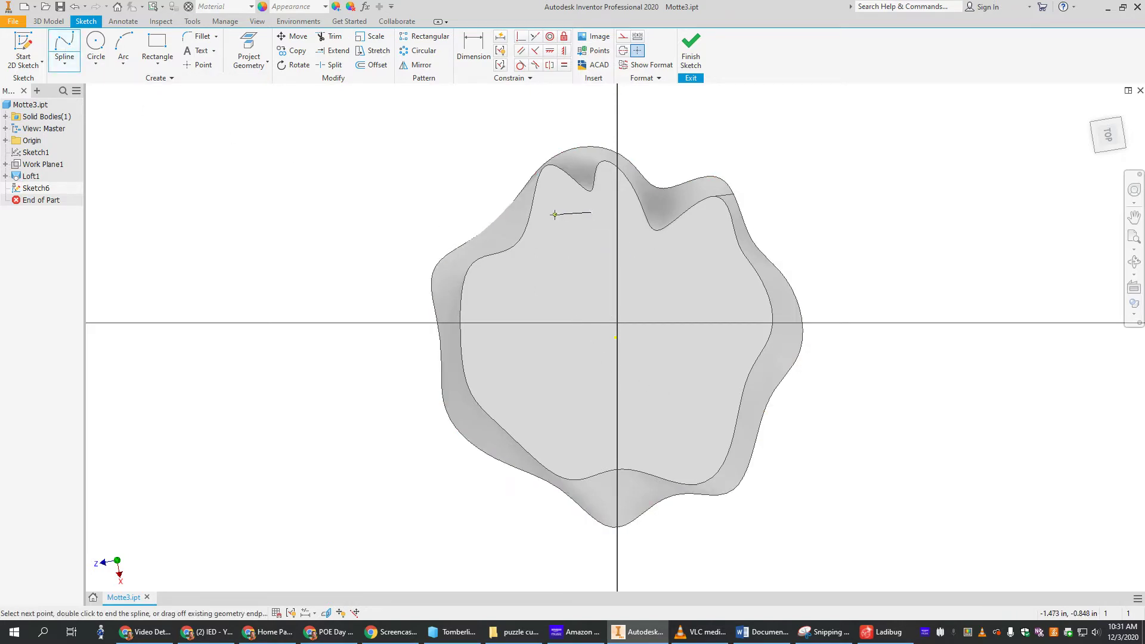
click(508, 286)
click(487, 369)
click(568, 451)
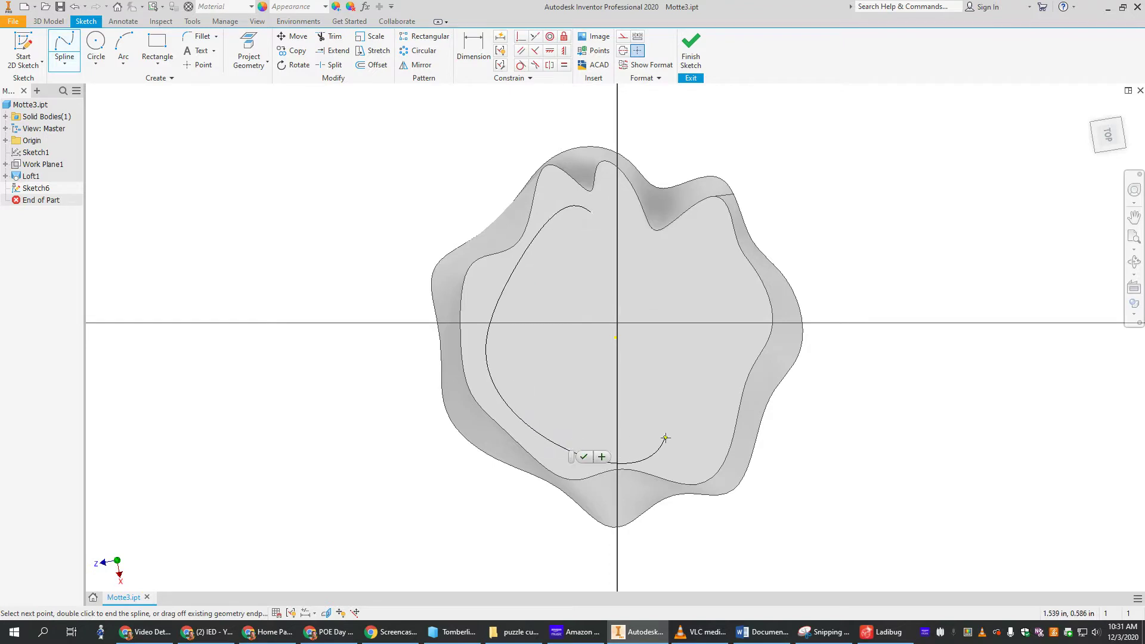
click(675, 446)
click(723, 418)
click(725, 346)
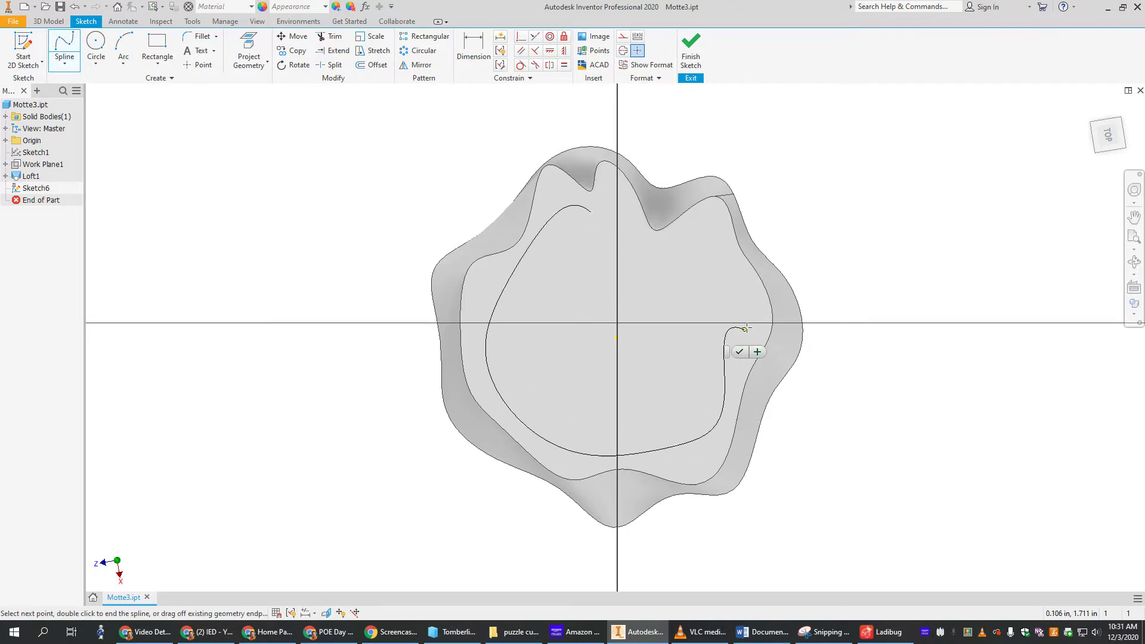
click(745, 328)
click(758, 296)
click(719, 238)
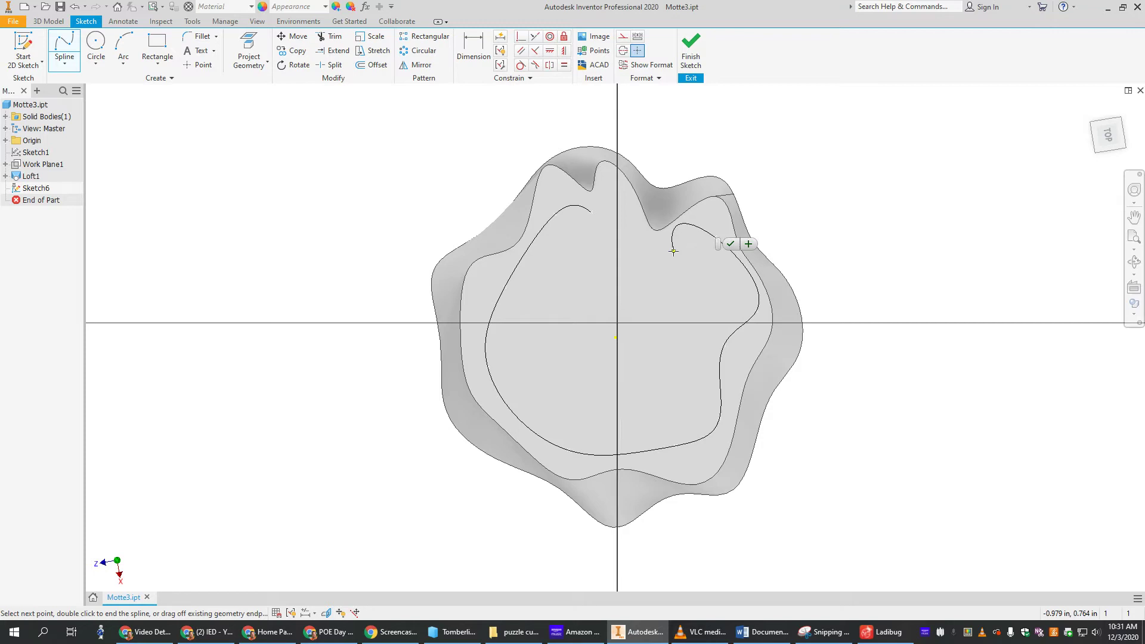
click(673, 250)
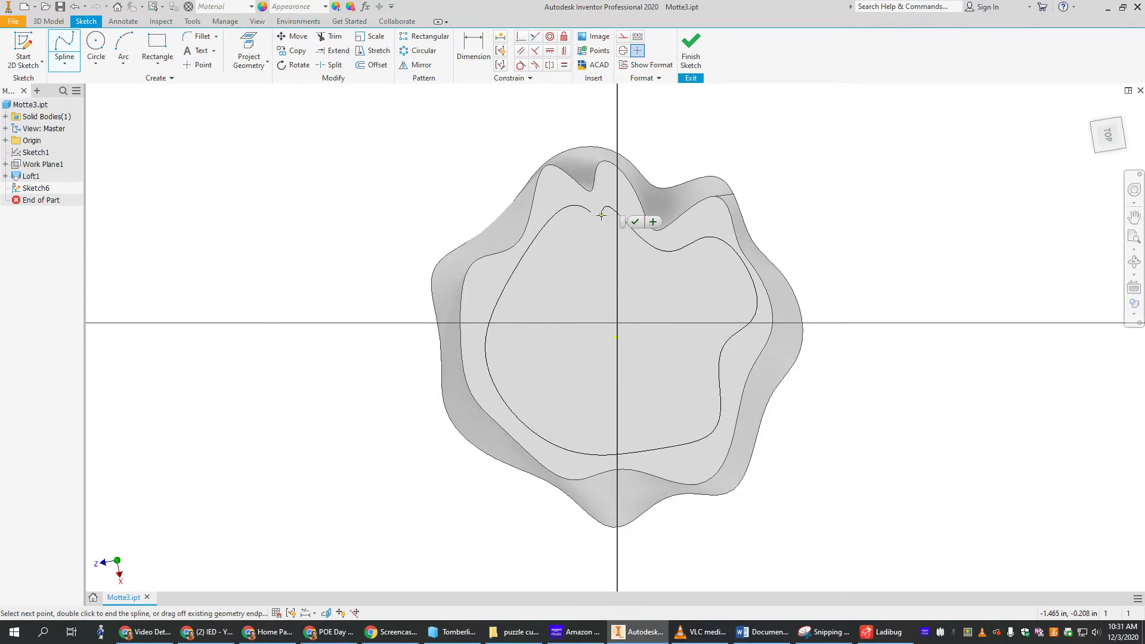
click(591, 212)
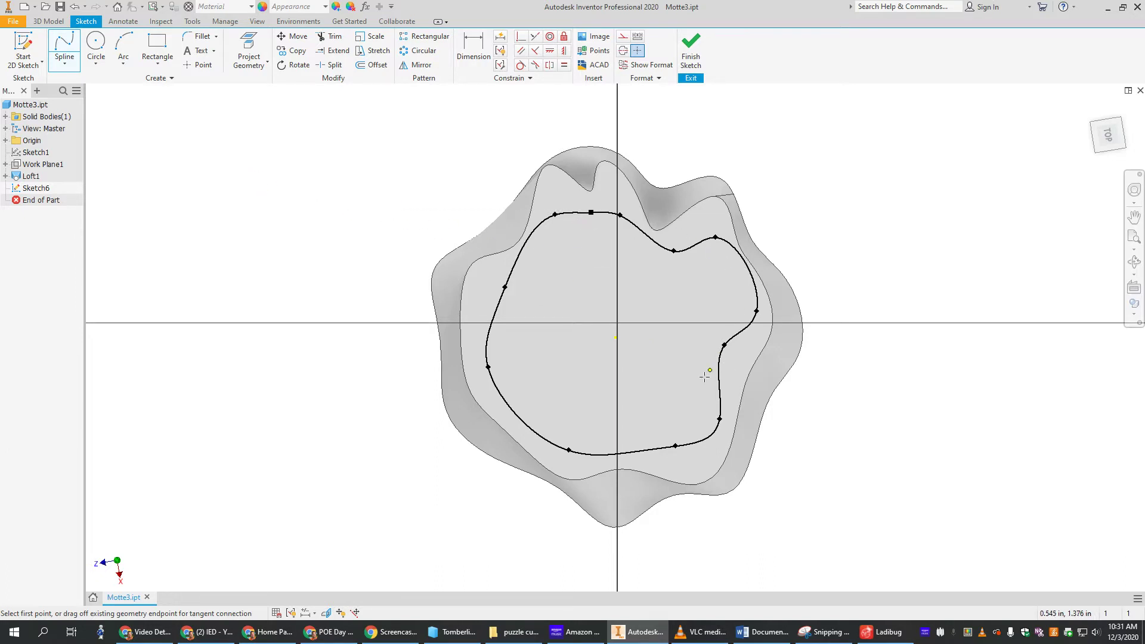
click(535, 276)
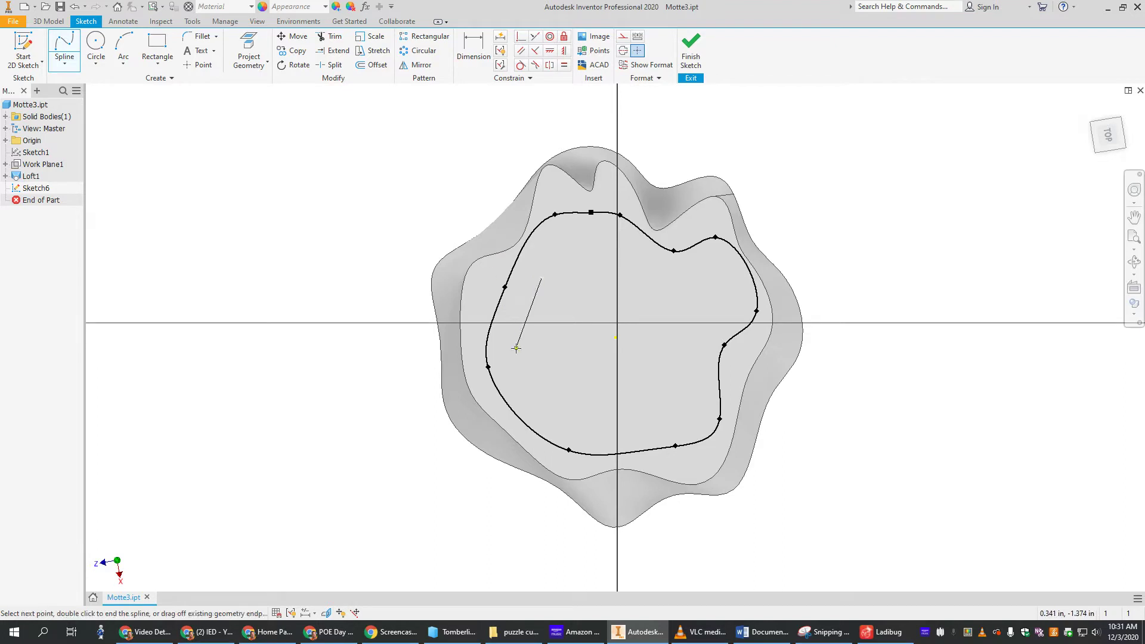
click(590, 434)
click(687, 395)
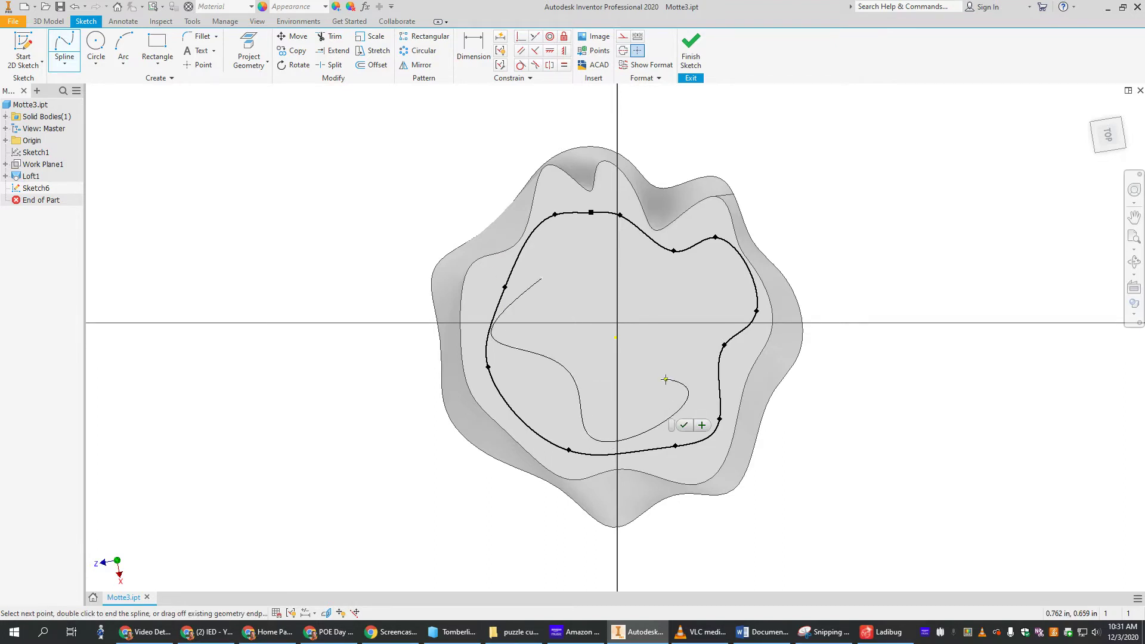
key(Escape)
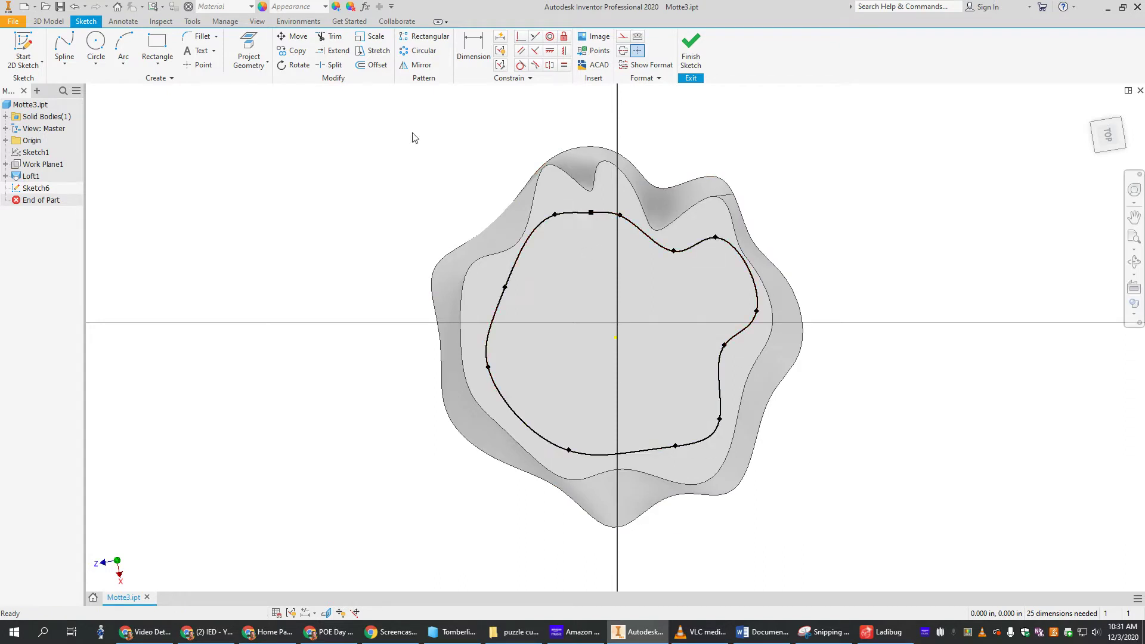
Step: Offset the closed spline inward by 0.2 in and finish the sketch
click(377, 67)
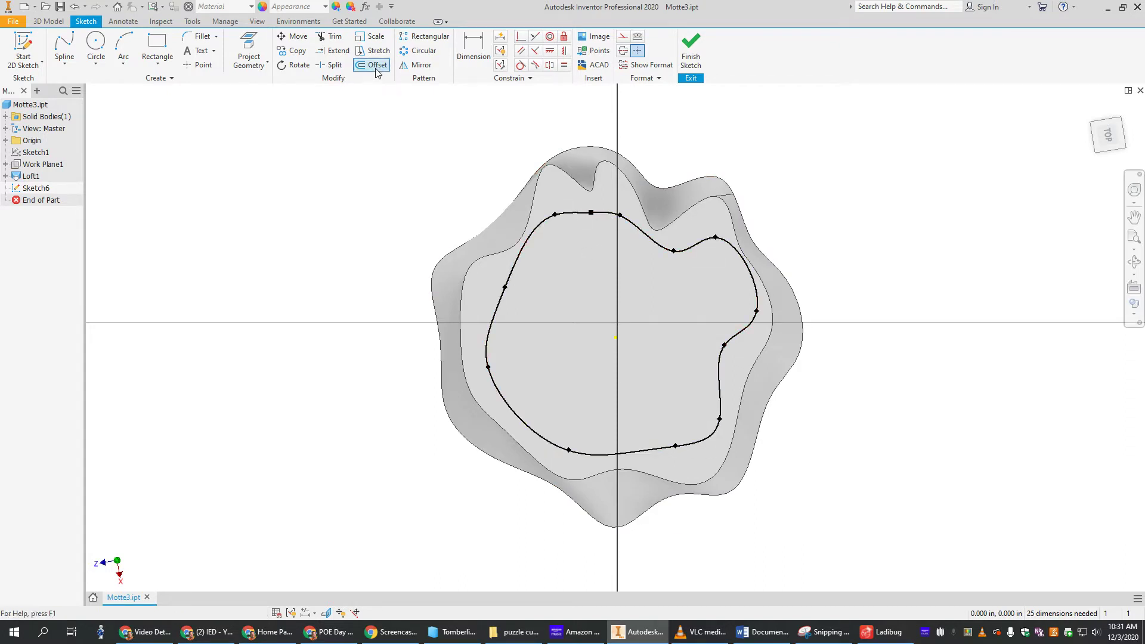
click(541, 226)
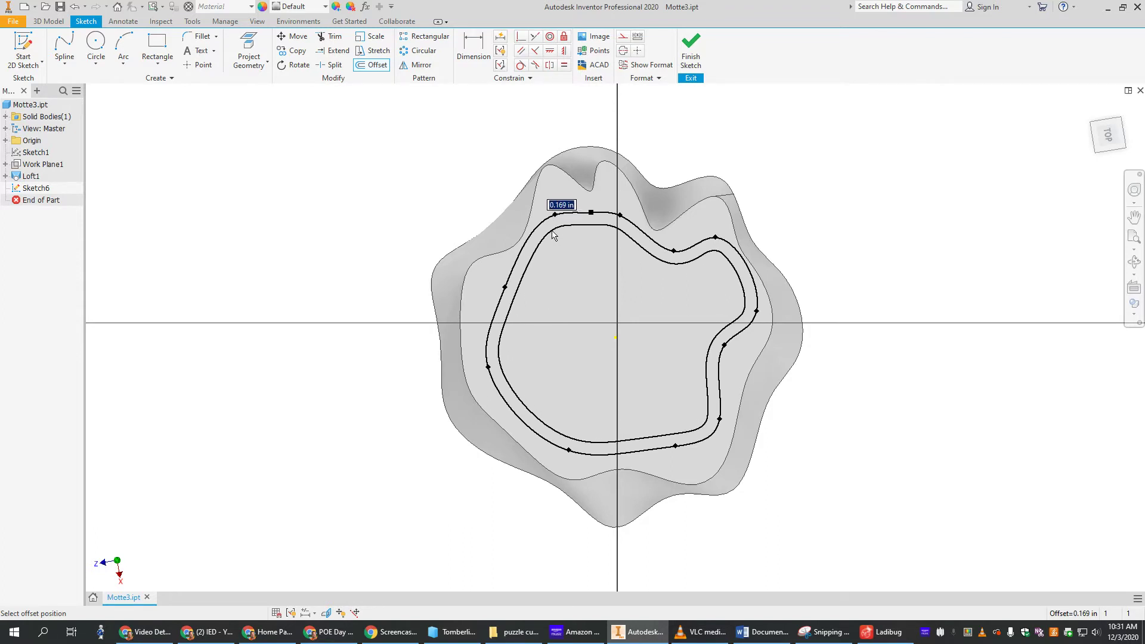
text(.2)
key(Return)
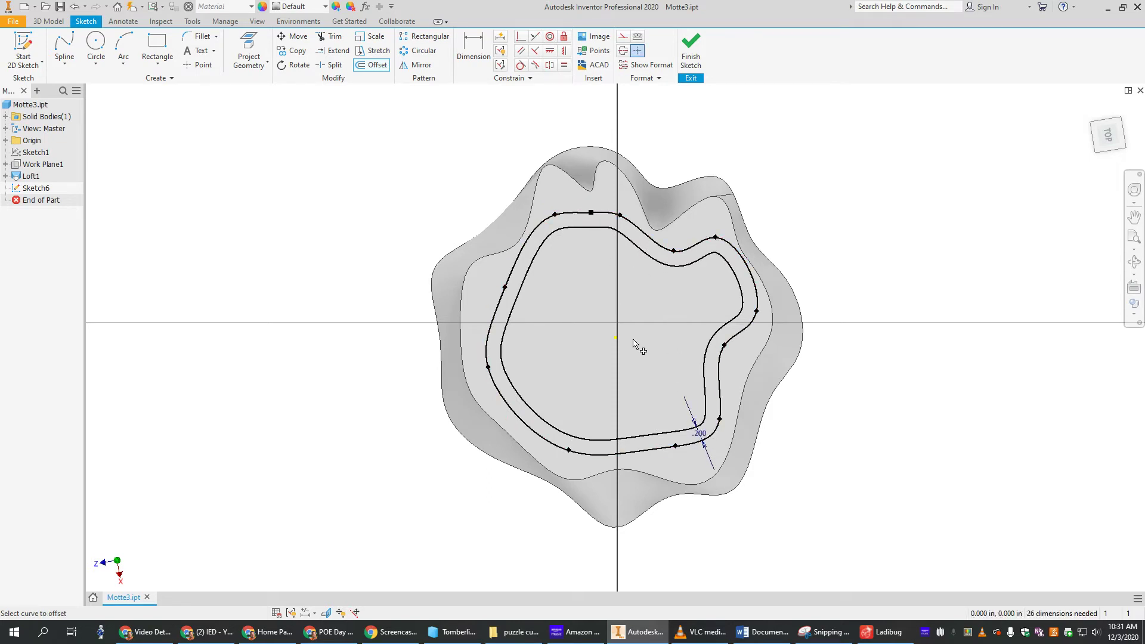
click(690, 54)
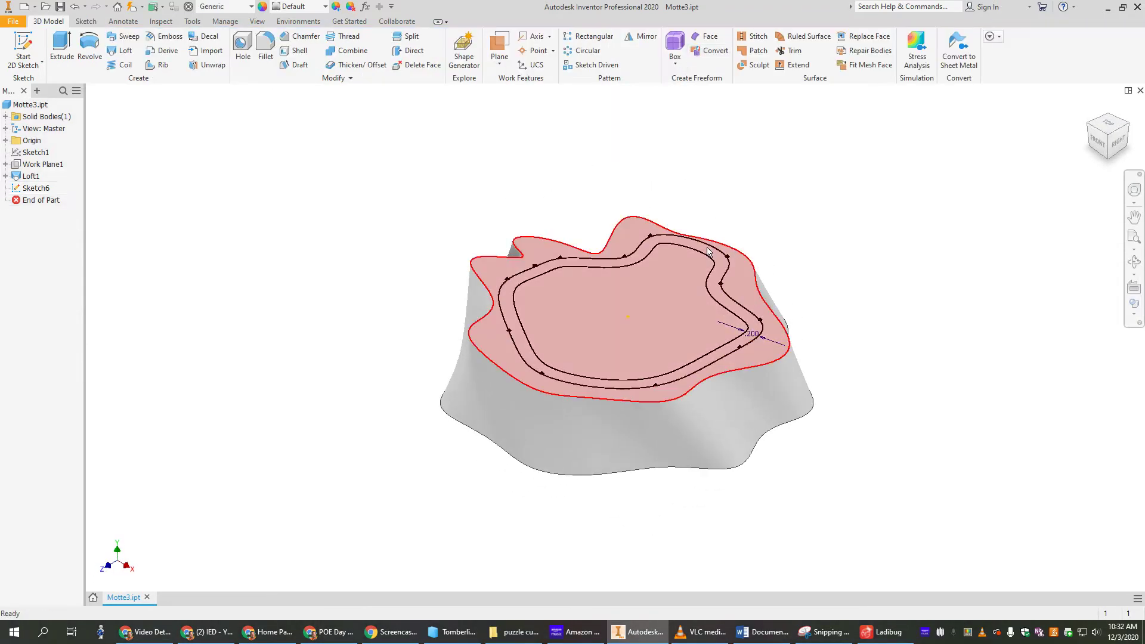
Step: Set up an Extrude cut of the ring between the two splines, going 0.25 in down into the body
click(57, 47)
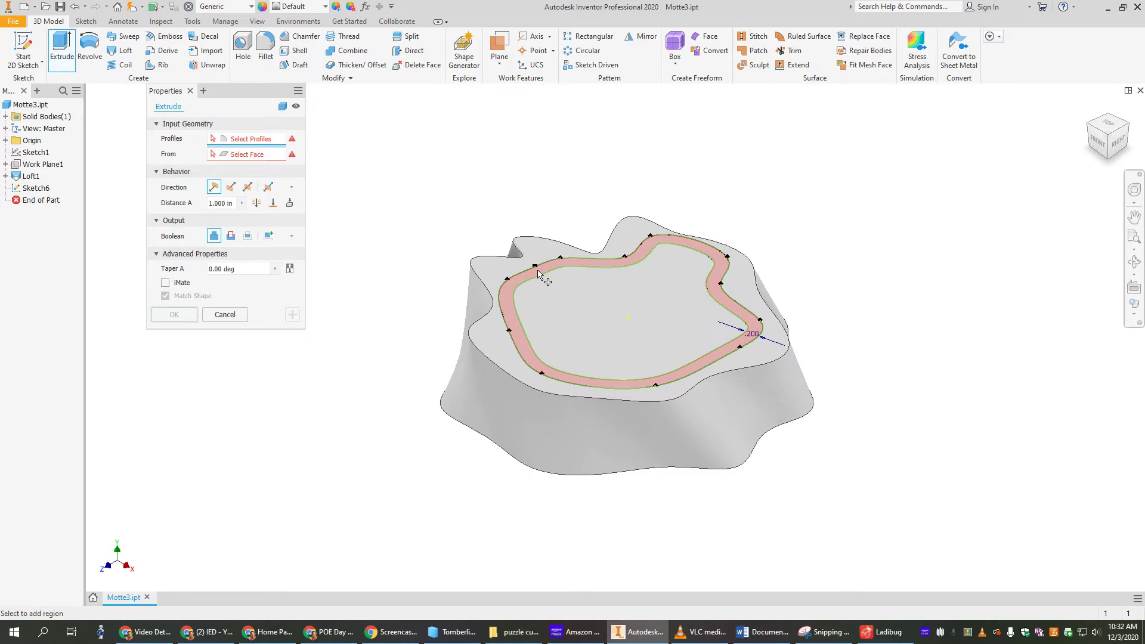
click(538, 271)
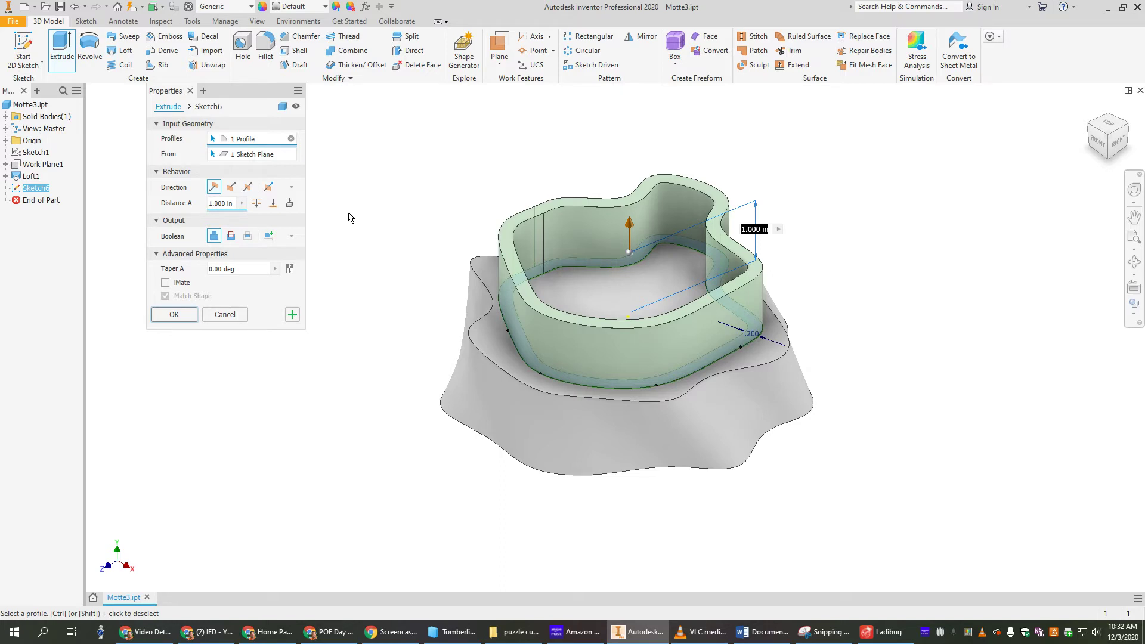
click(231, 236)
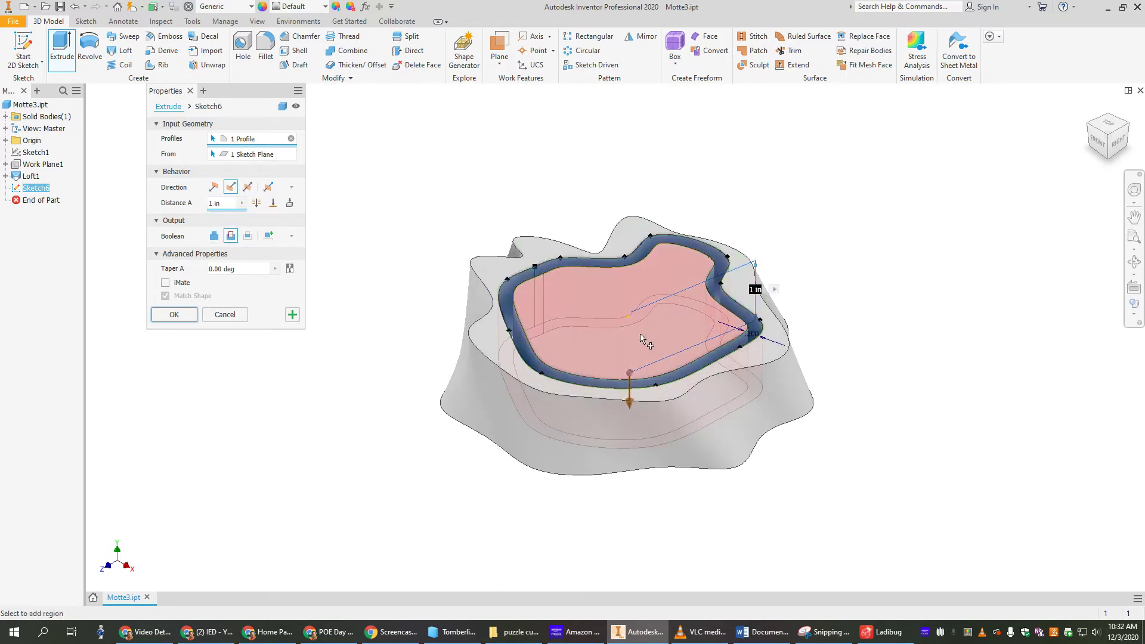
mouse_move(640, 338)
shift+middle_down()
mouse_move(639, 383)
mouse_move(652, 350)
mouse_move(642, 399)
mouse_move(628, 324)
shift+middle_up()
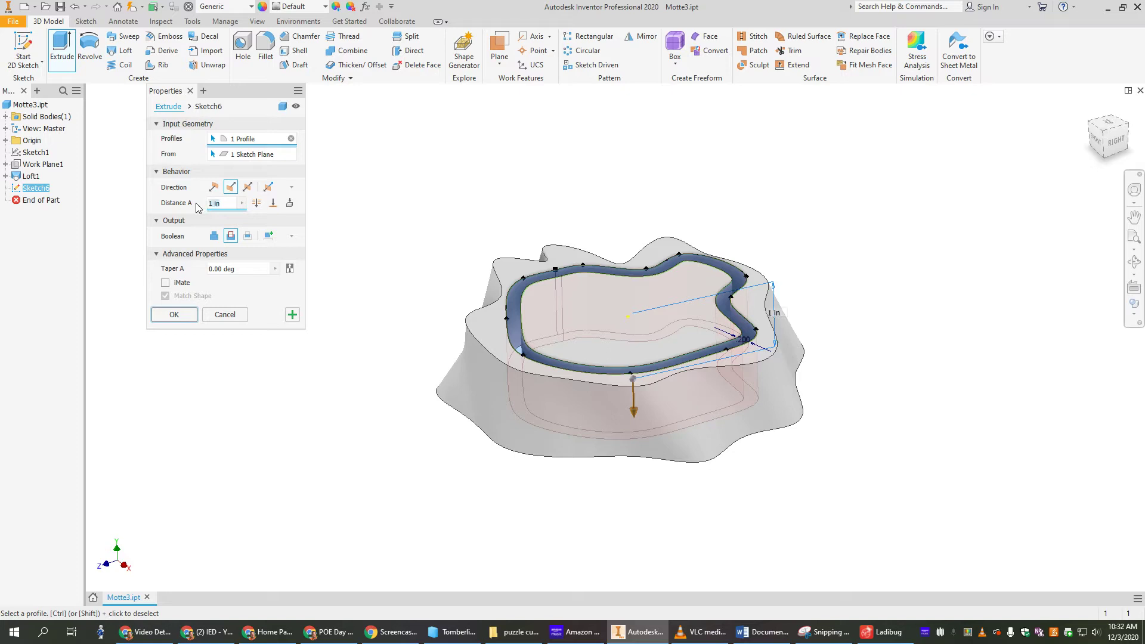
text(.25)
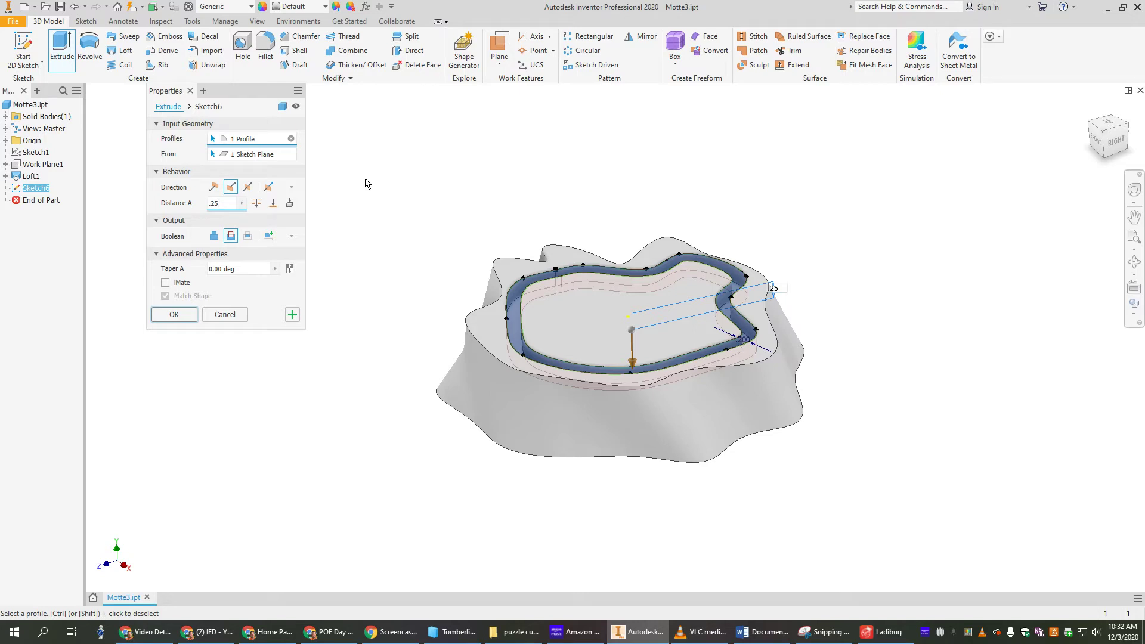
shift+middle_drag(569, 293, 524, 295)
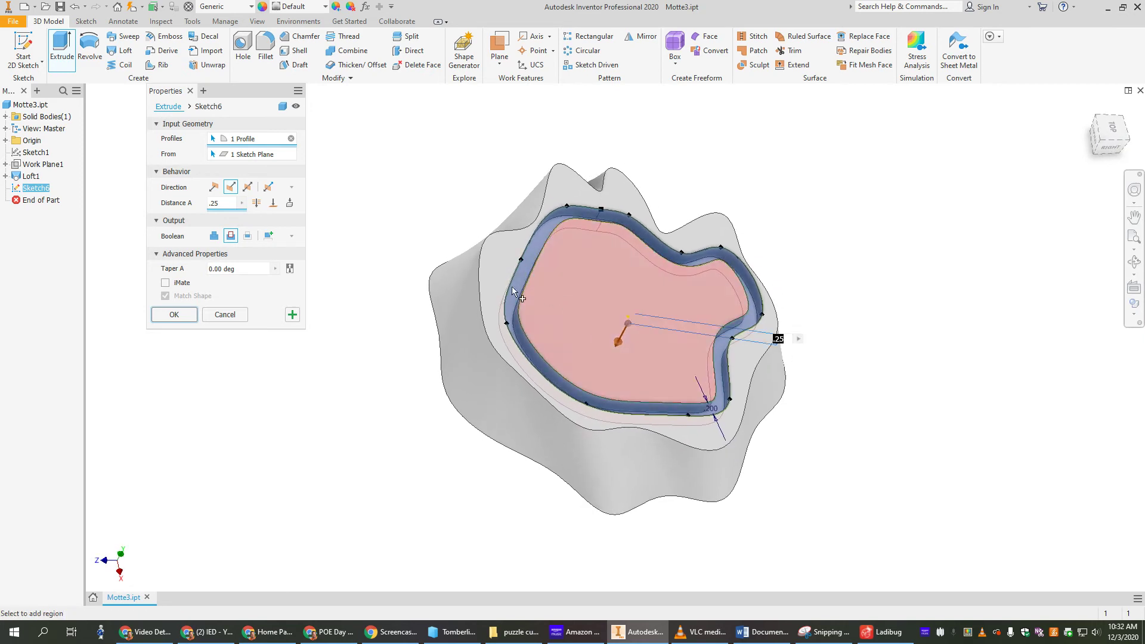
Step: Try taper angles of 15 and -15 degrees on the ring-shaped cut
click(158, 255)
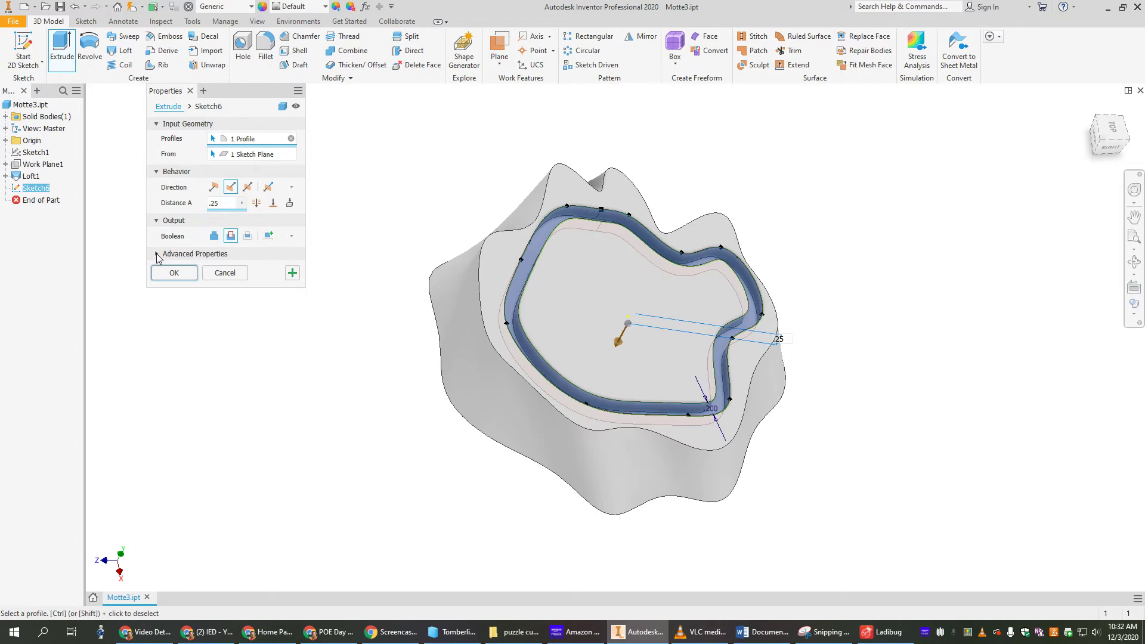
click(158, 256)
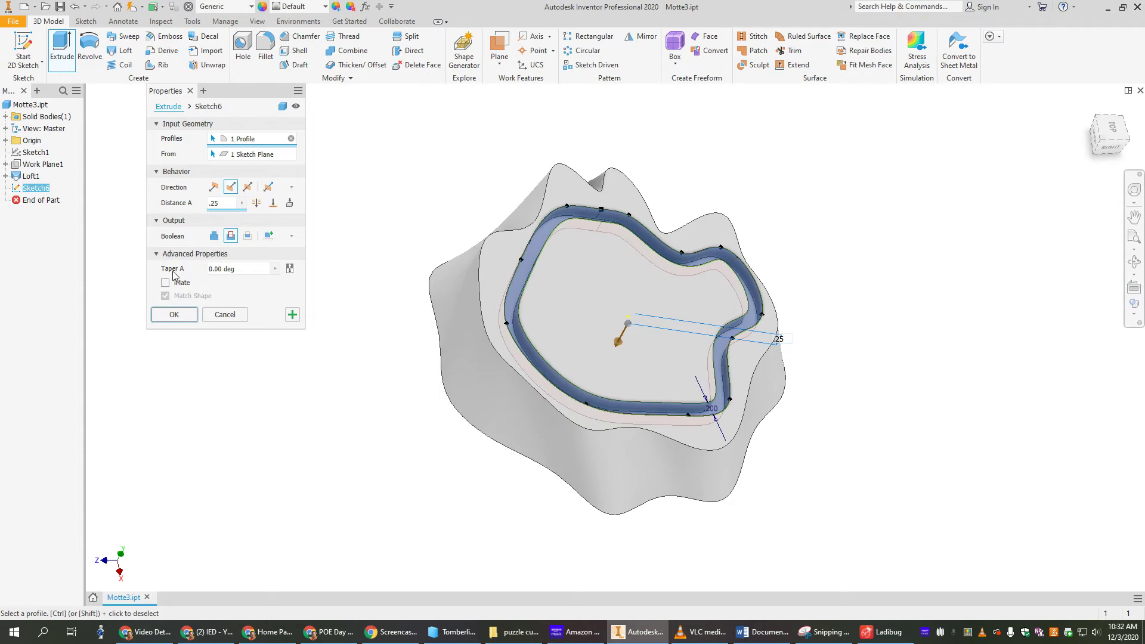
click(208, 270)
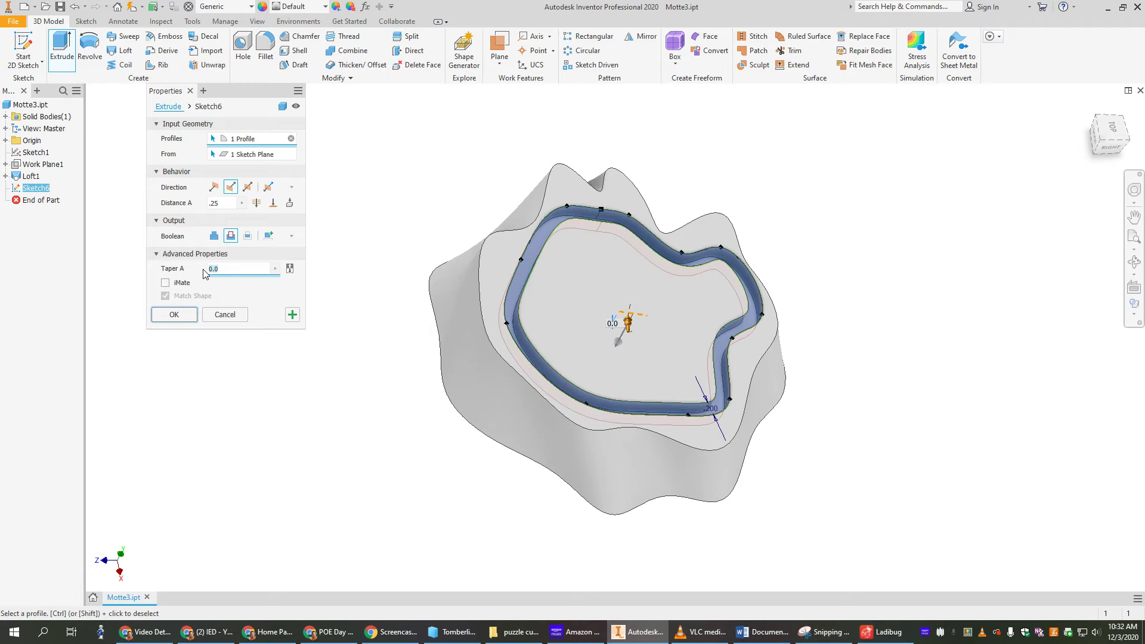
text(15)
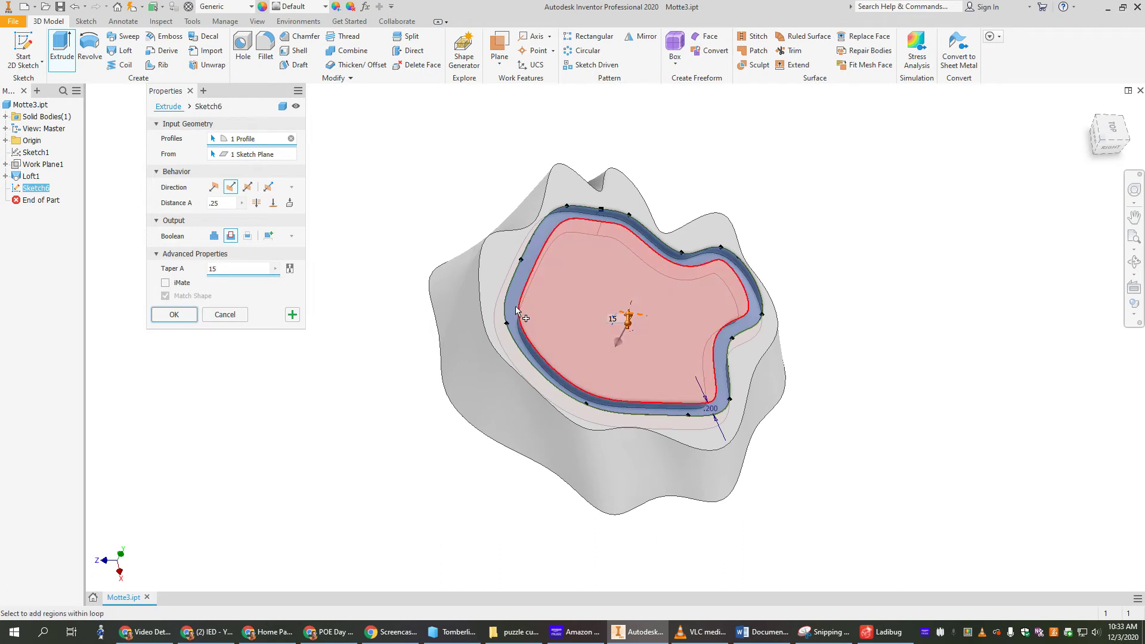
shift+middle_drag(585, 325, 592, 281)
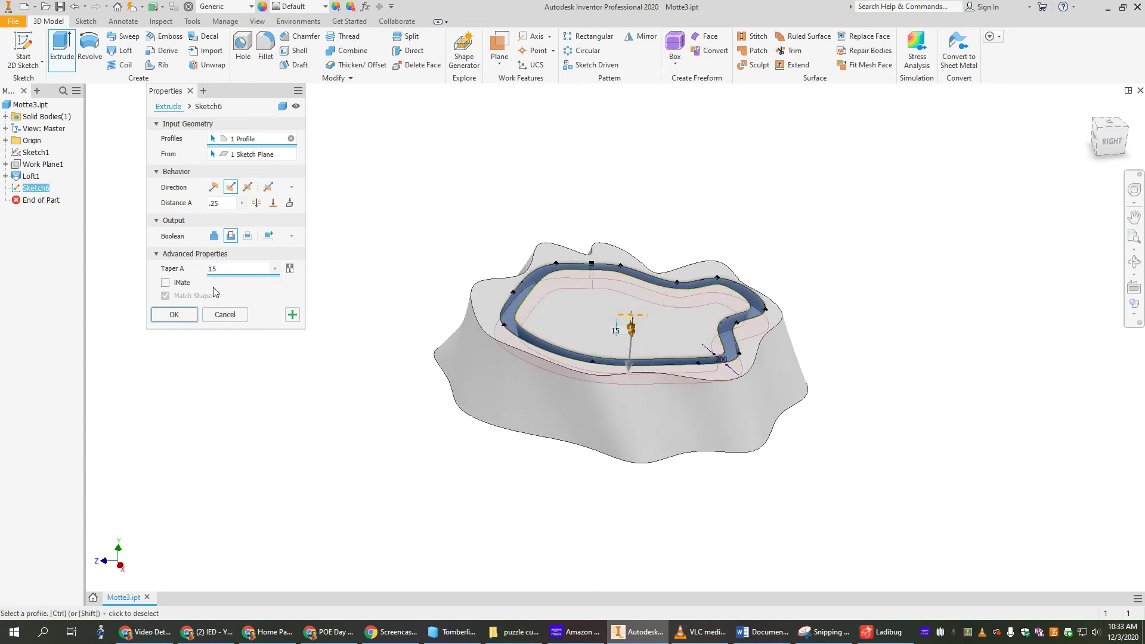
text(-)
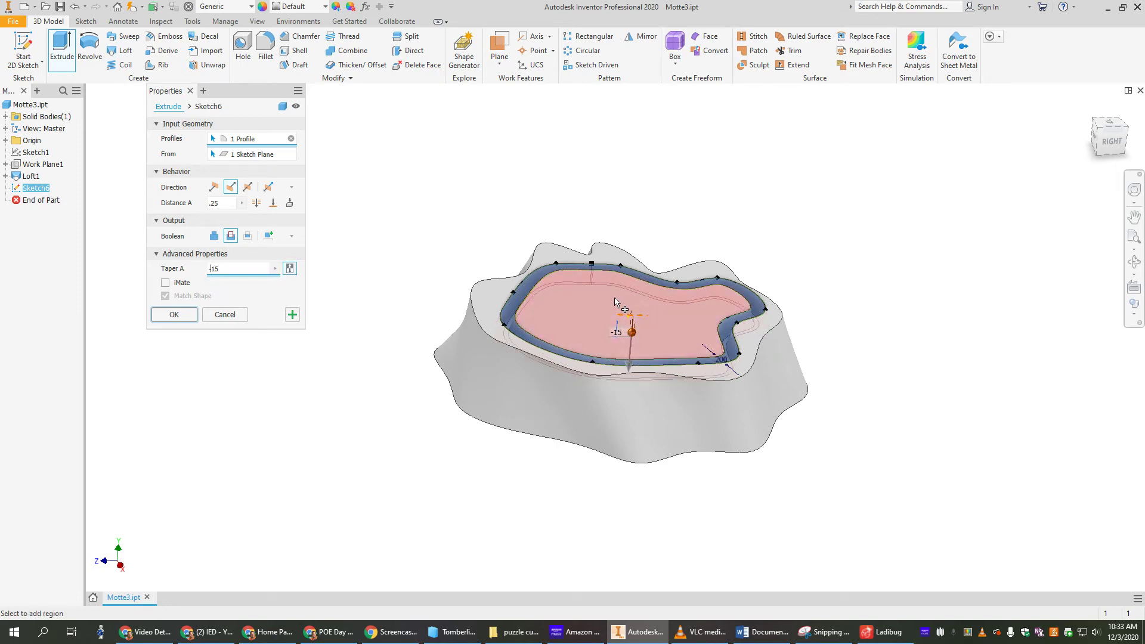
Step: Inspect the groove walls up close and set the cut's taper to -25 degrees
shift+middle_drag(632, 304, 588, 307)
scroll(587, 307, up, 5)
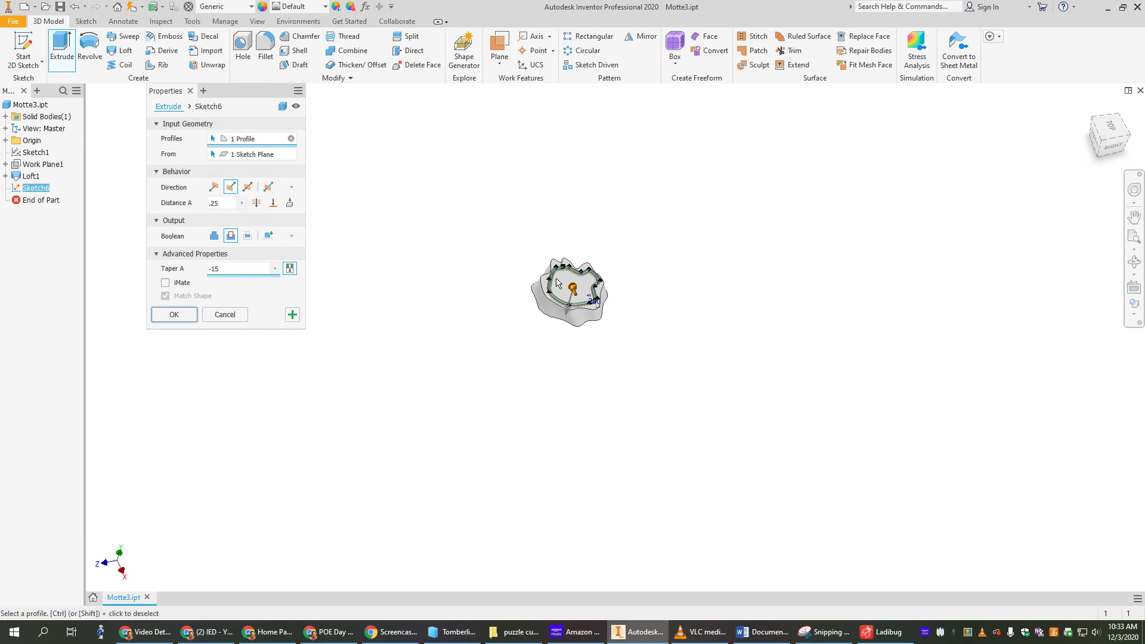
scroll(561, 268, down, 10)
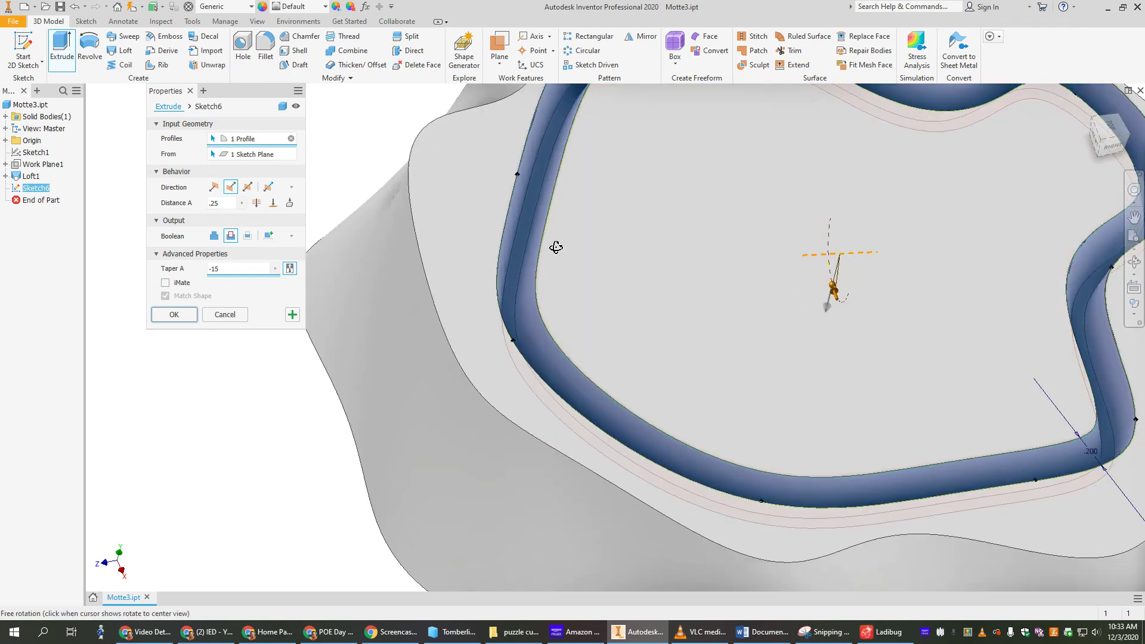
shift+middle_drag(556, 247, 606, 309)
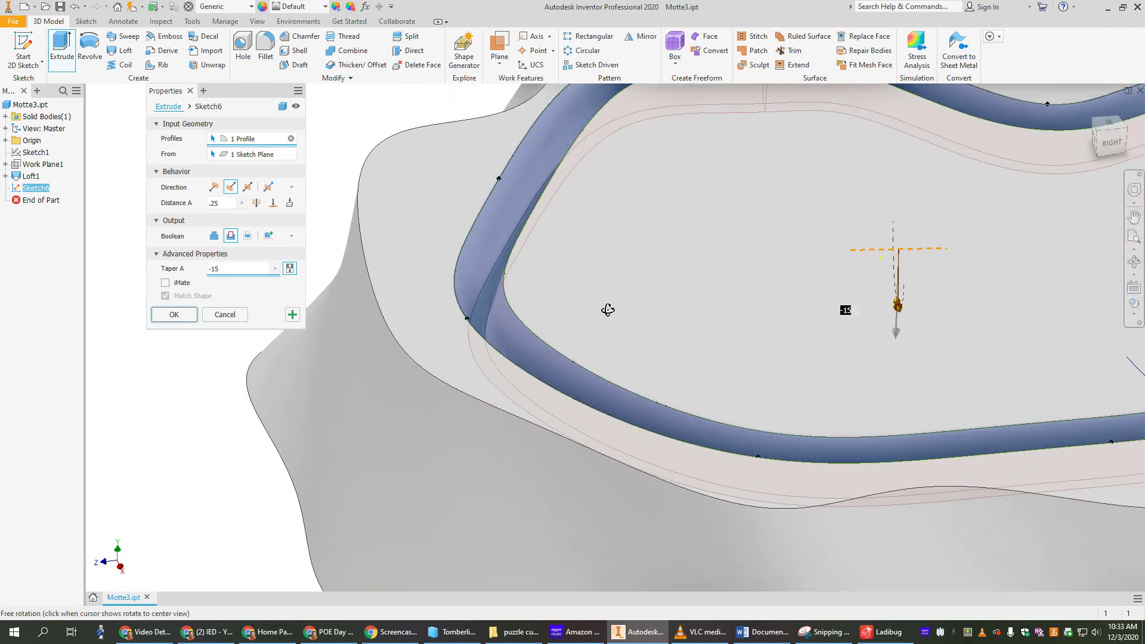
text(-2)
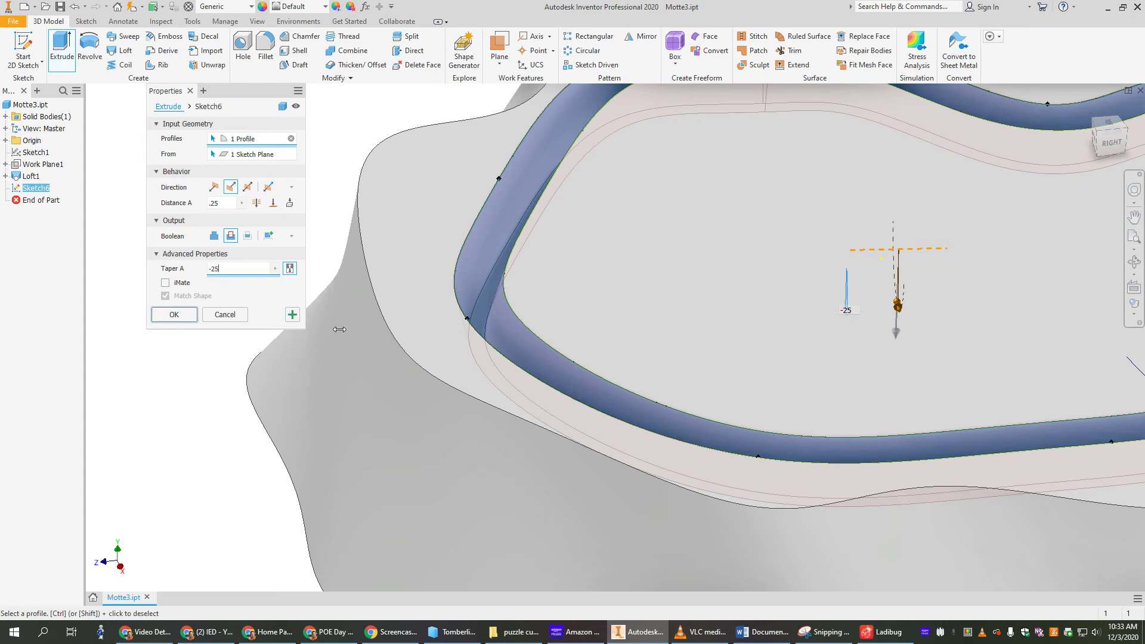
key(Return)
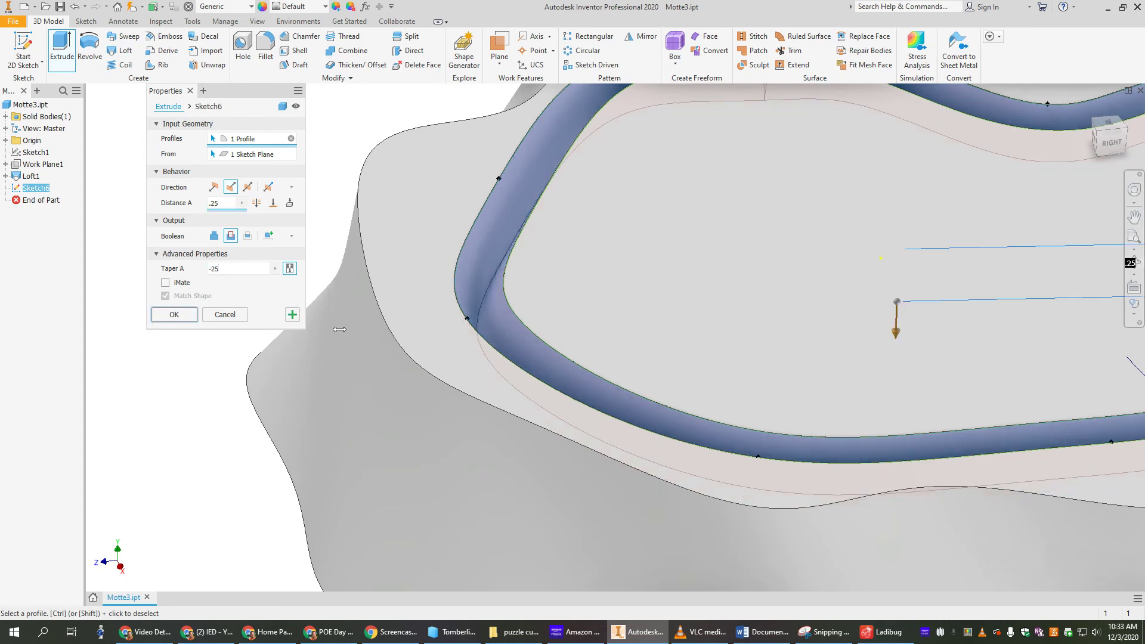
Step: Set the ring-shaped cut's taper to -15 degrees and complete the 0.25 in deep Extrude cut
scroll(655, 365, up, 3)
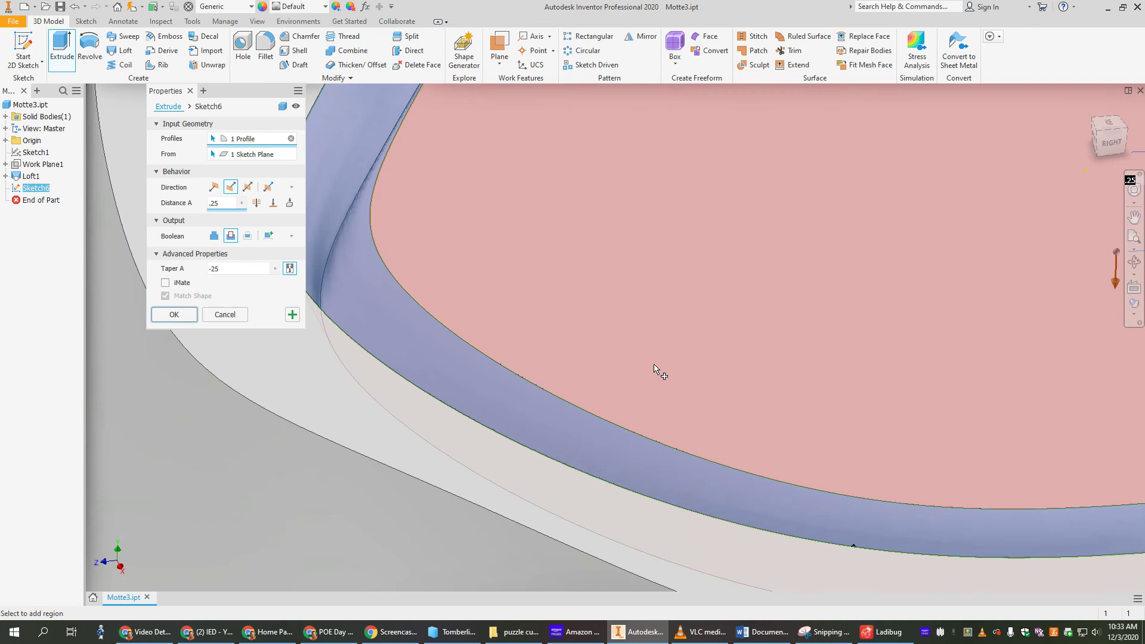
scroll(348, 212, down, 5)
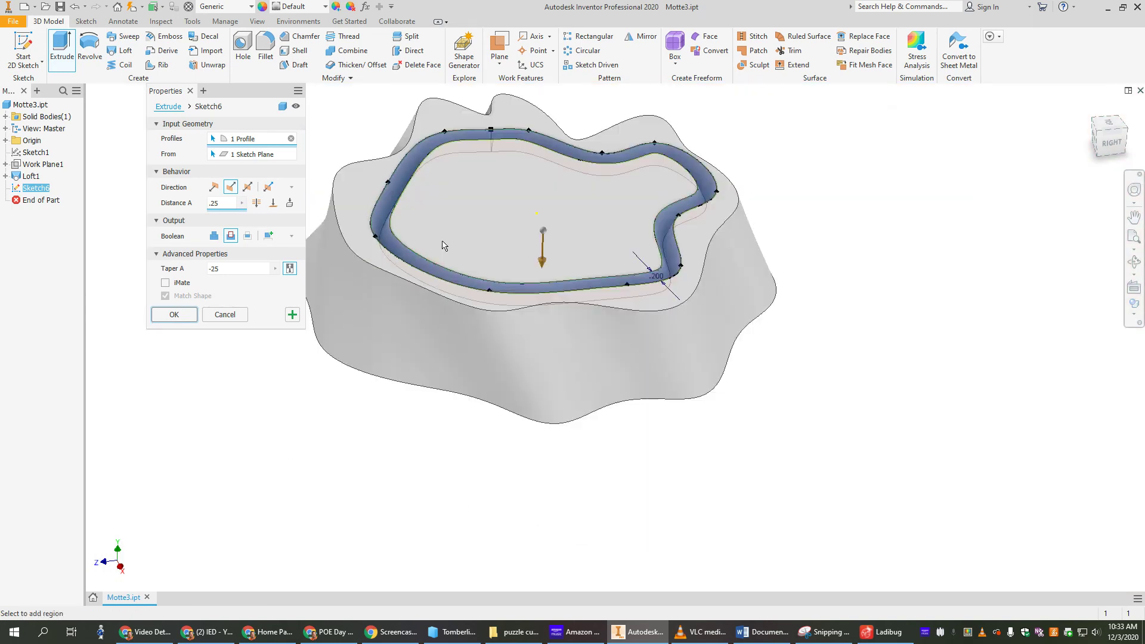
click(216, 268)
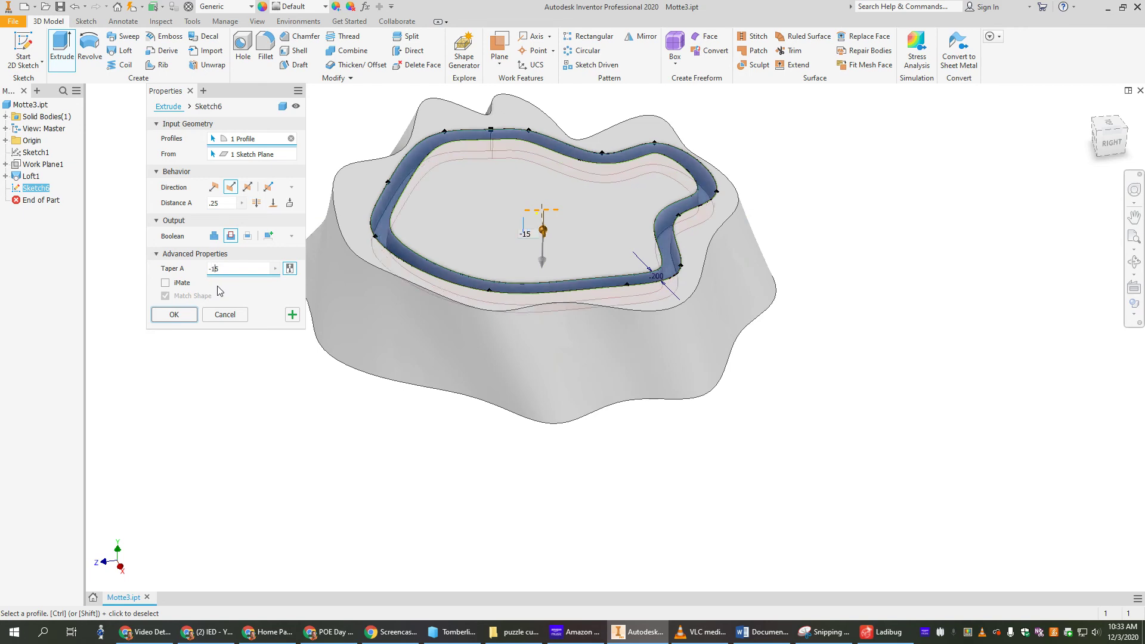
text(1)
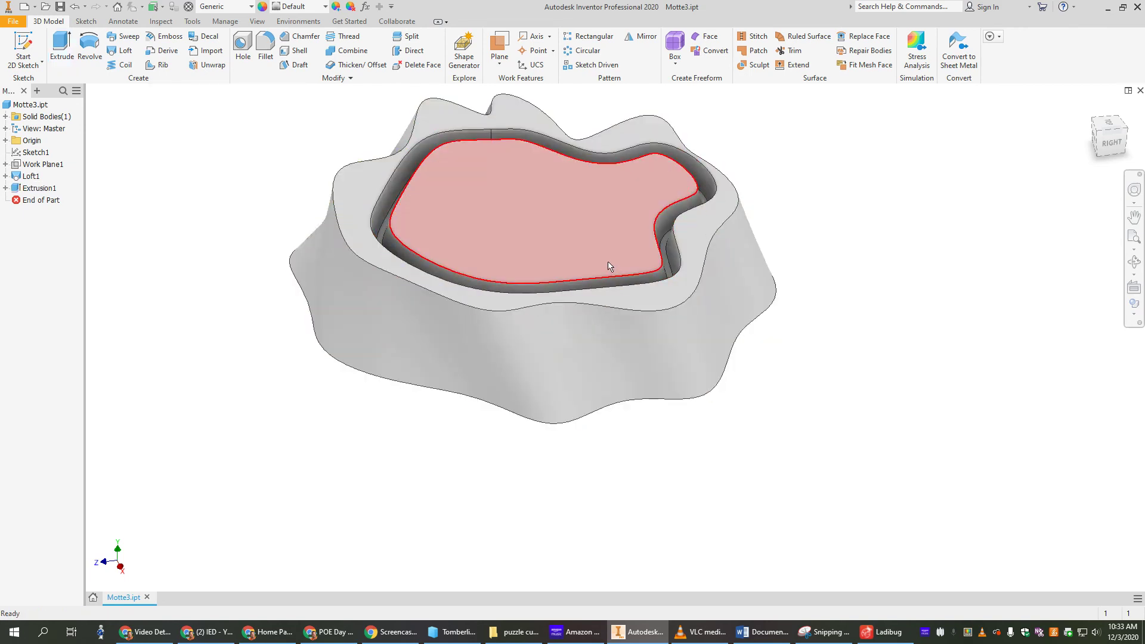
Step: Examine the tapered groove in the body's top face from the home view and from a steeper angle
click(1090, 109)
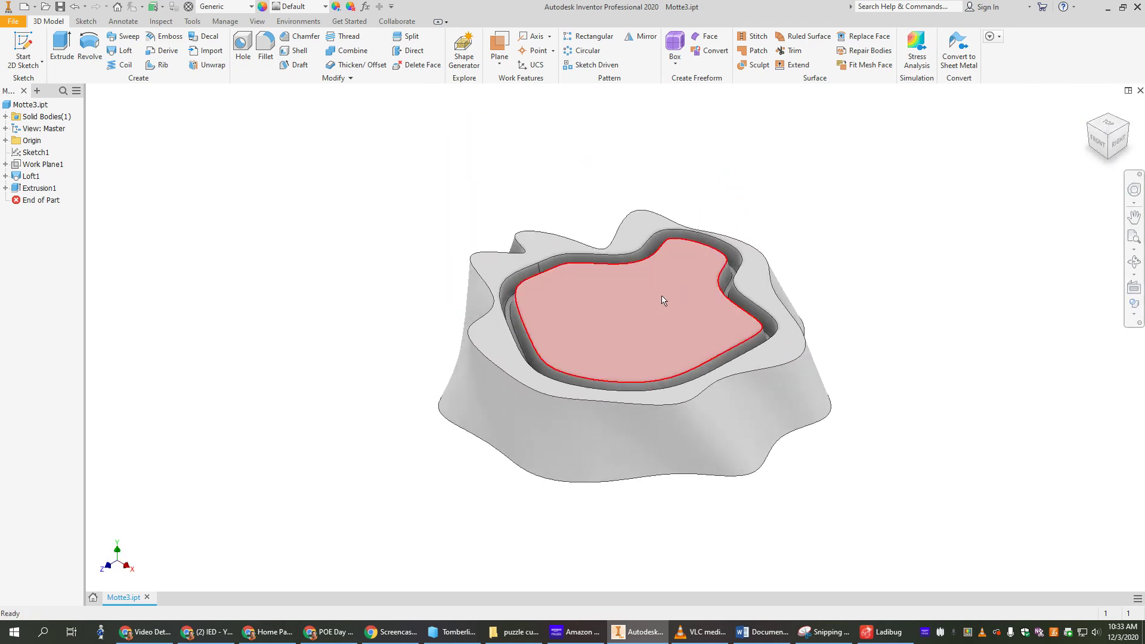
key(F6)
scroll(608, 289, up, 5)
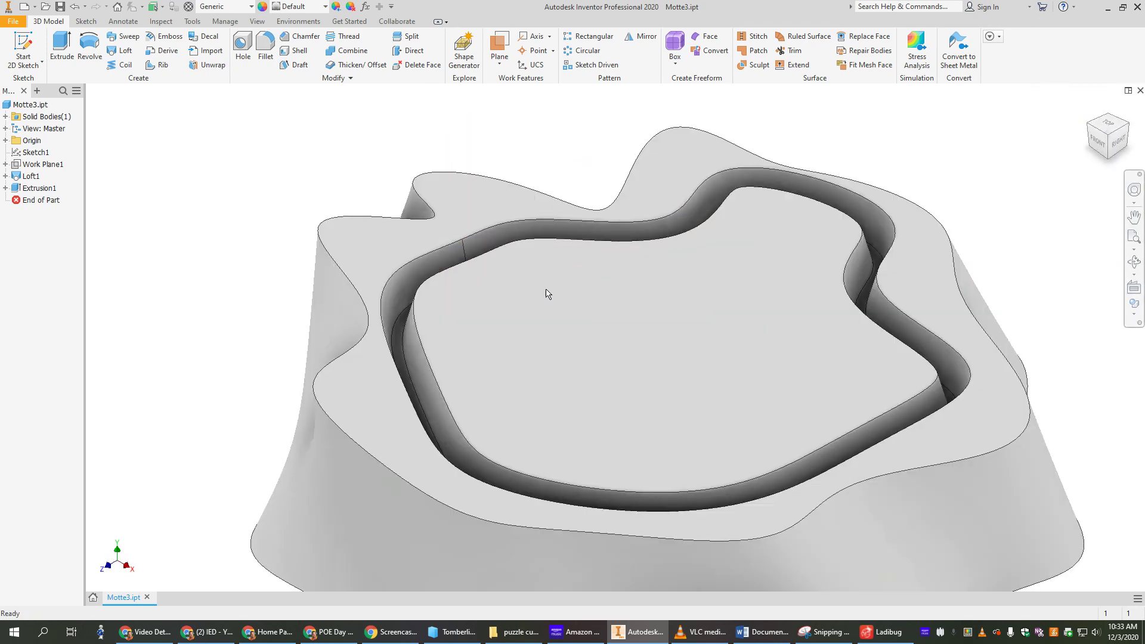
drag(564, 289, 600, 301)
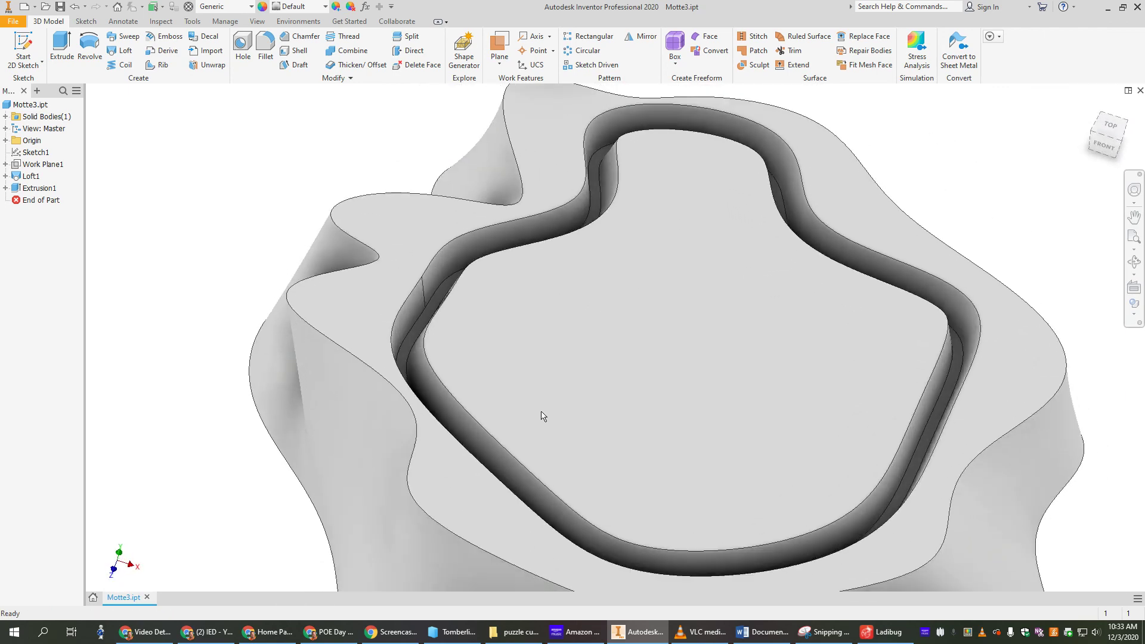